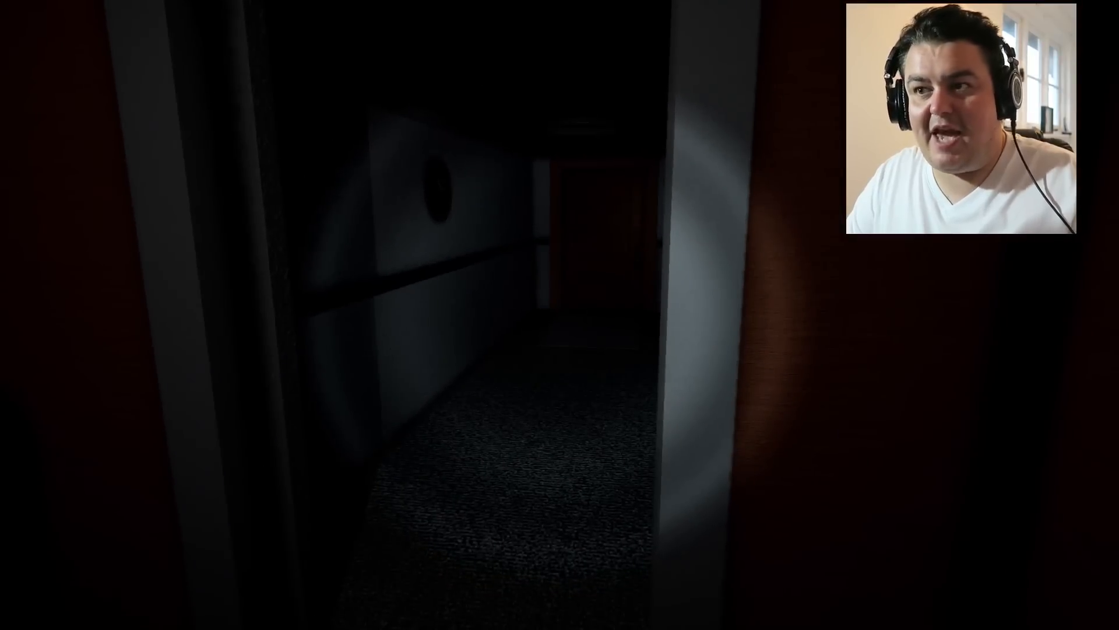
key("w")
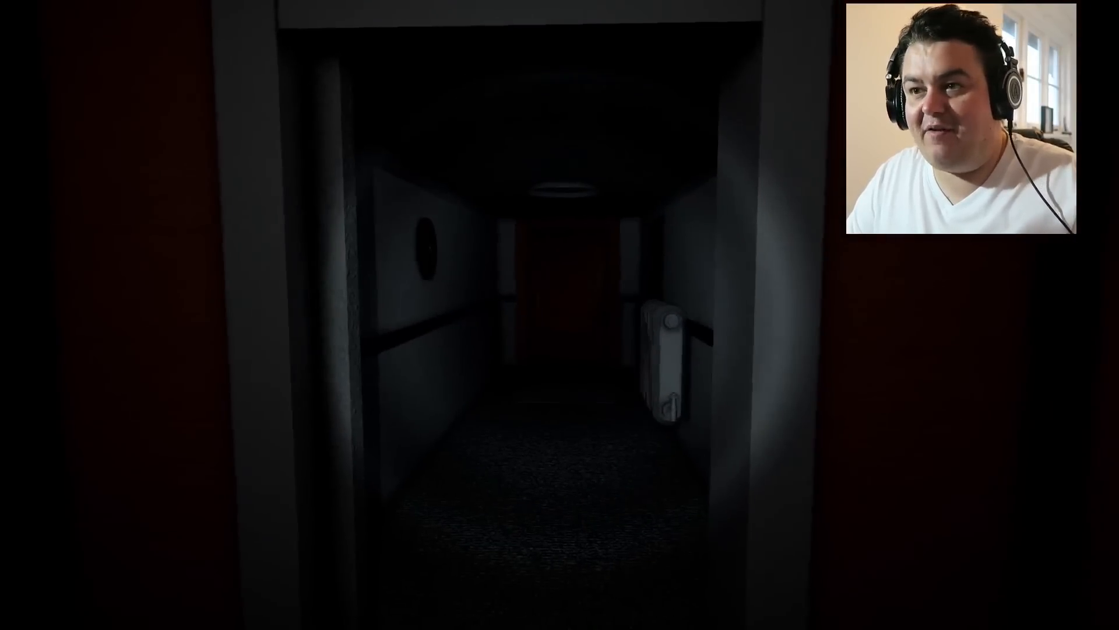
key("w")
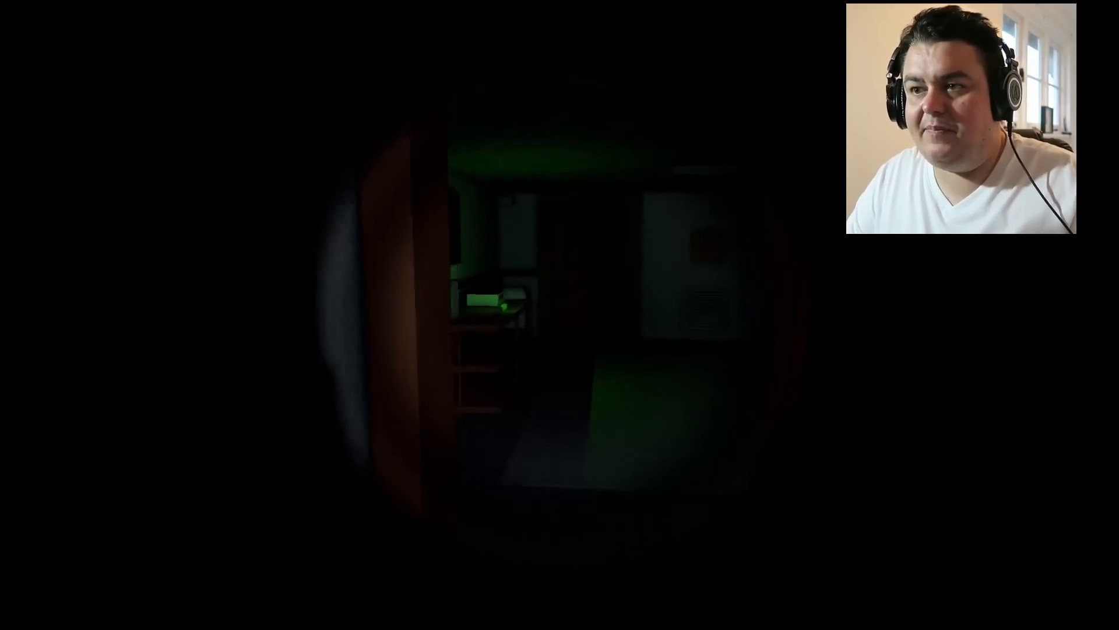
key("w")
key("w")
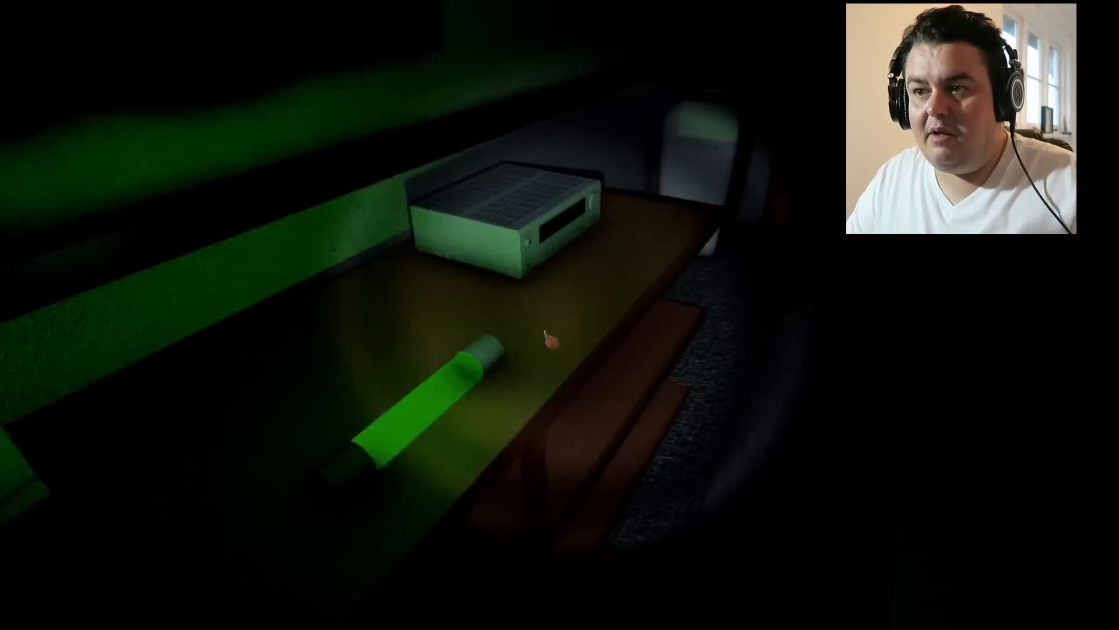
left_click(550, 335)
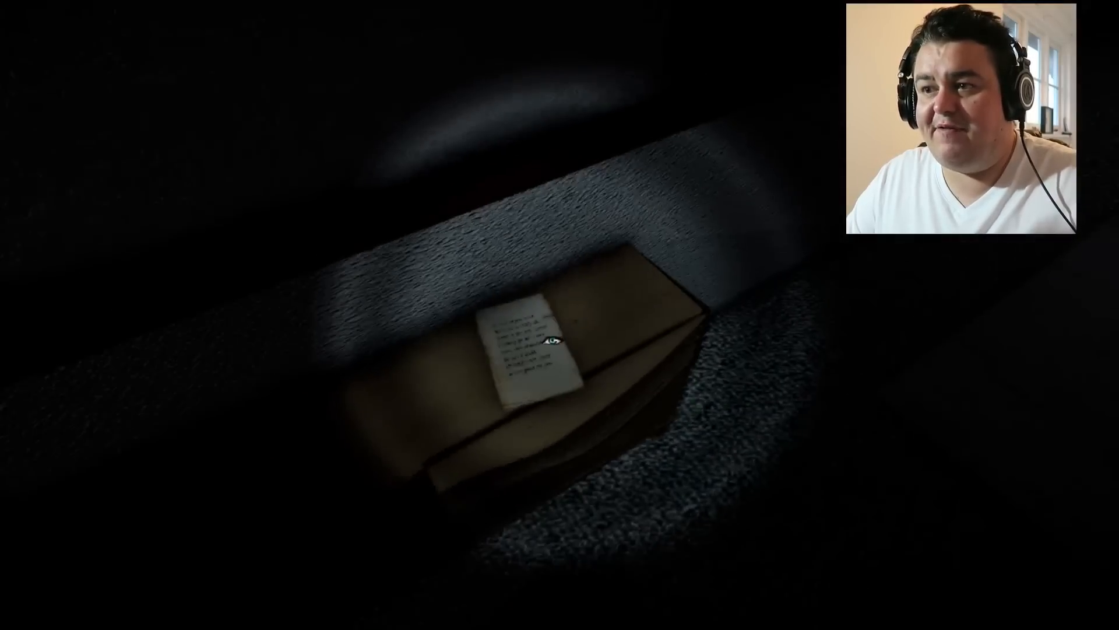
key("e")
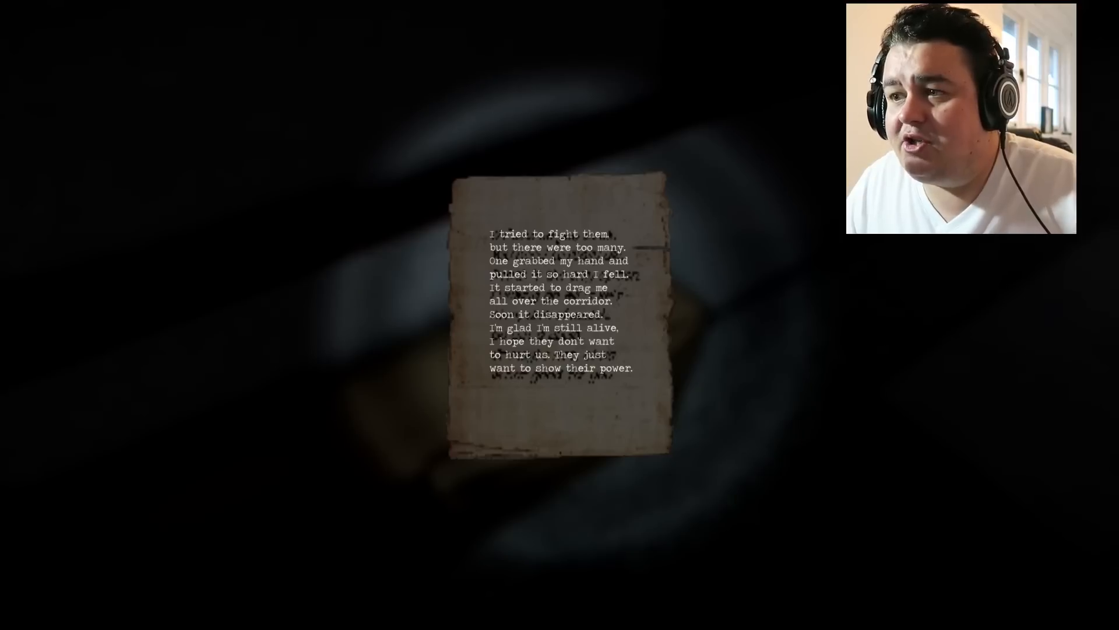
key("e")
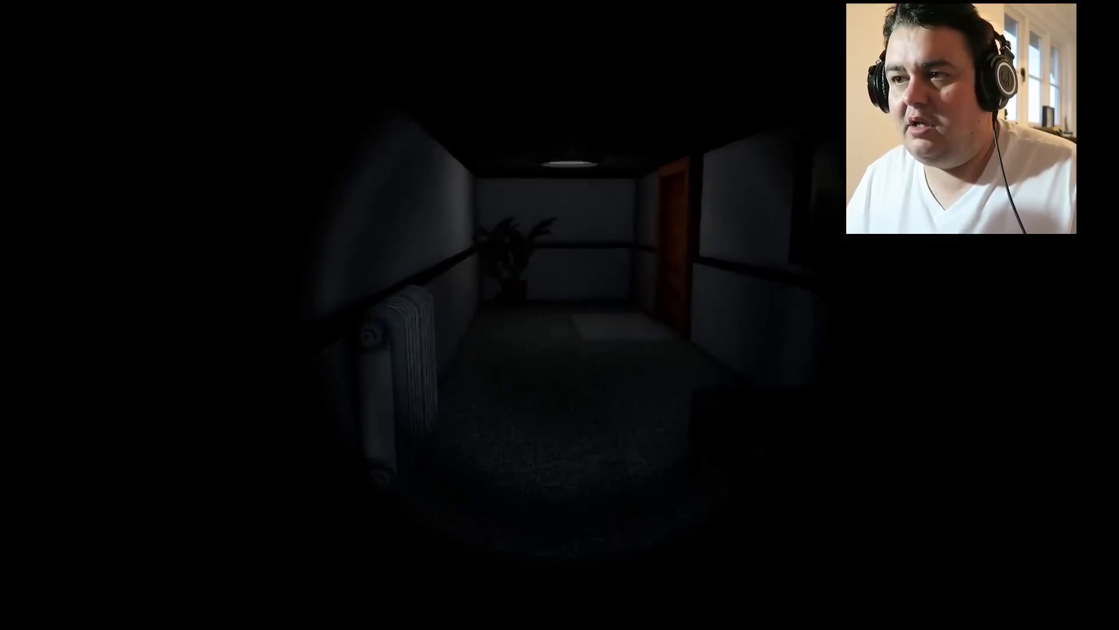
key("w")
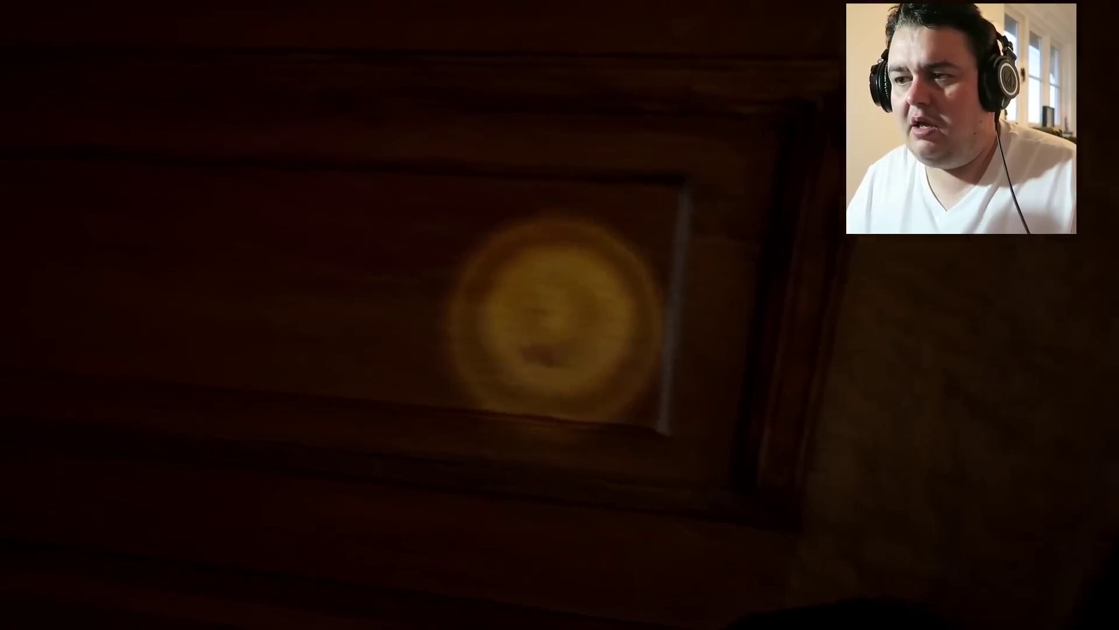
left_click_drag(548, 340, 560, 315)
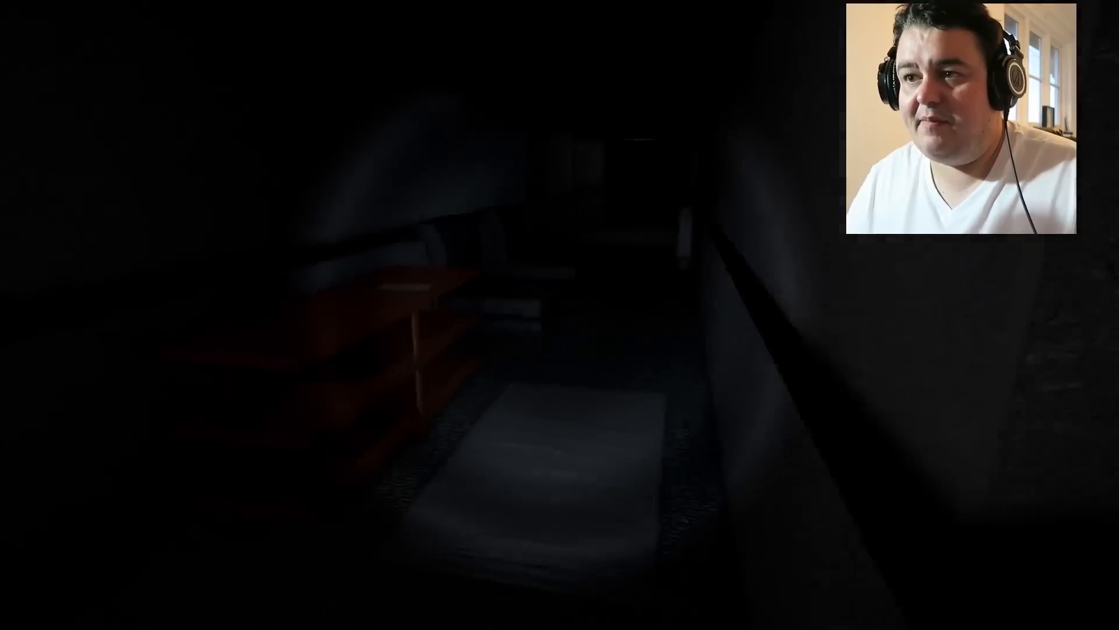
left_click(550, 338)
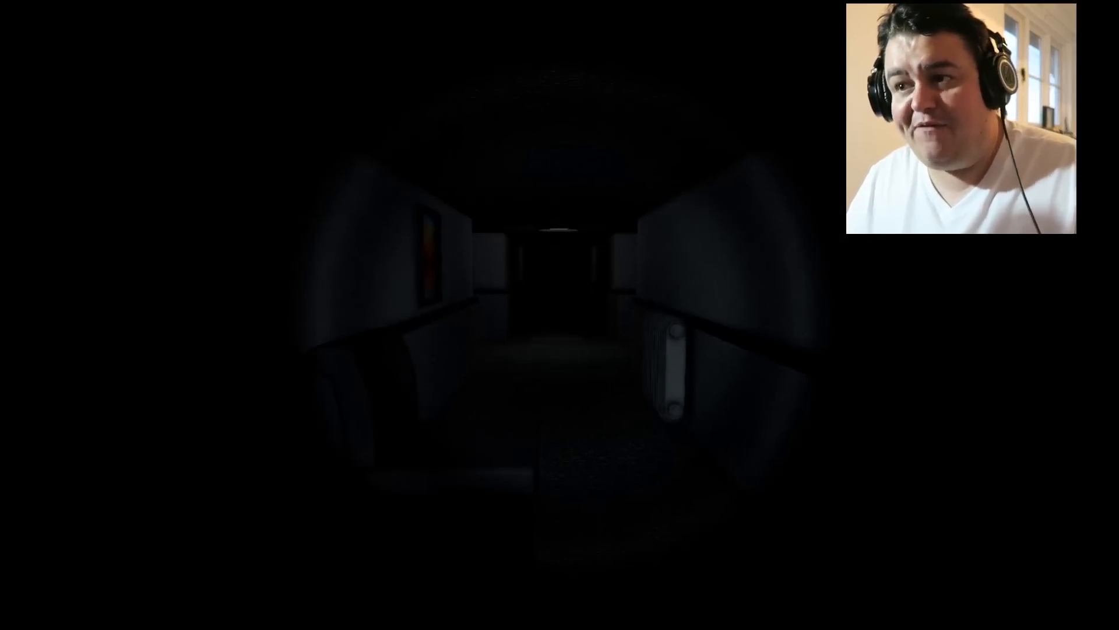
key("w")
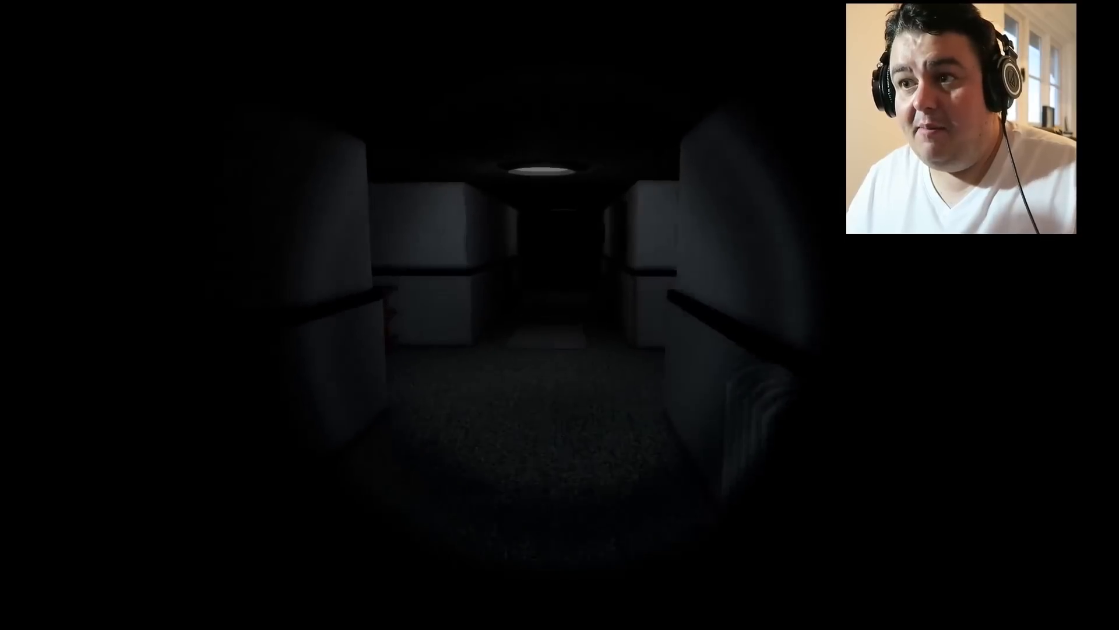
key("w")
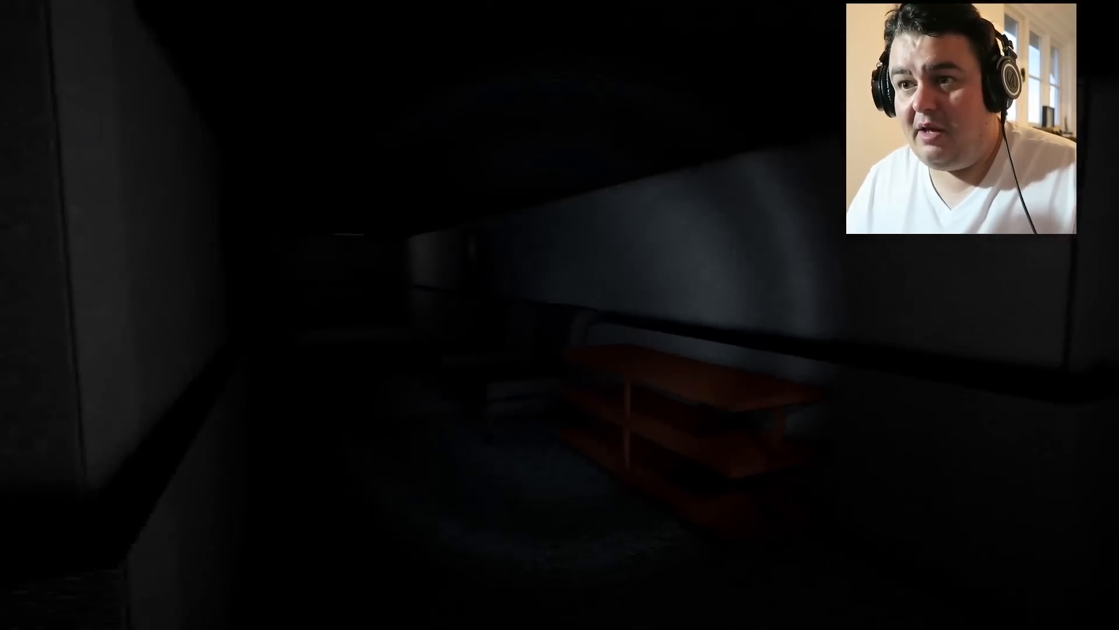
key("w")
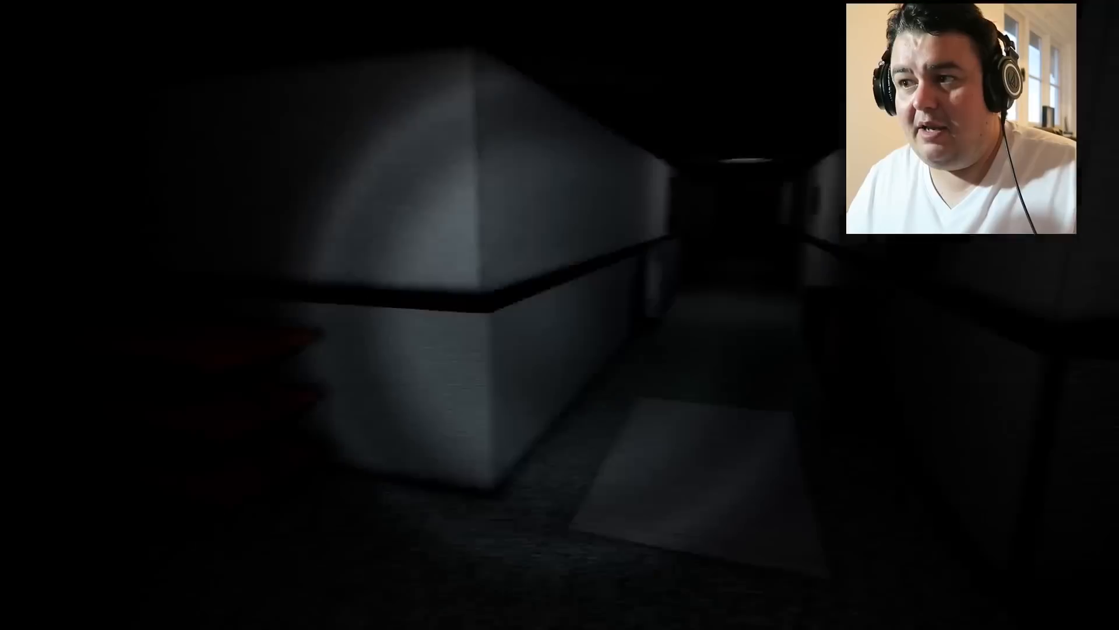
key("w")
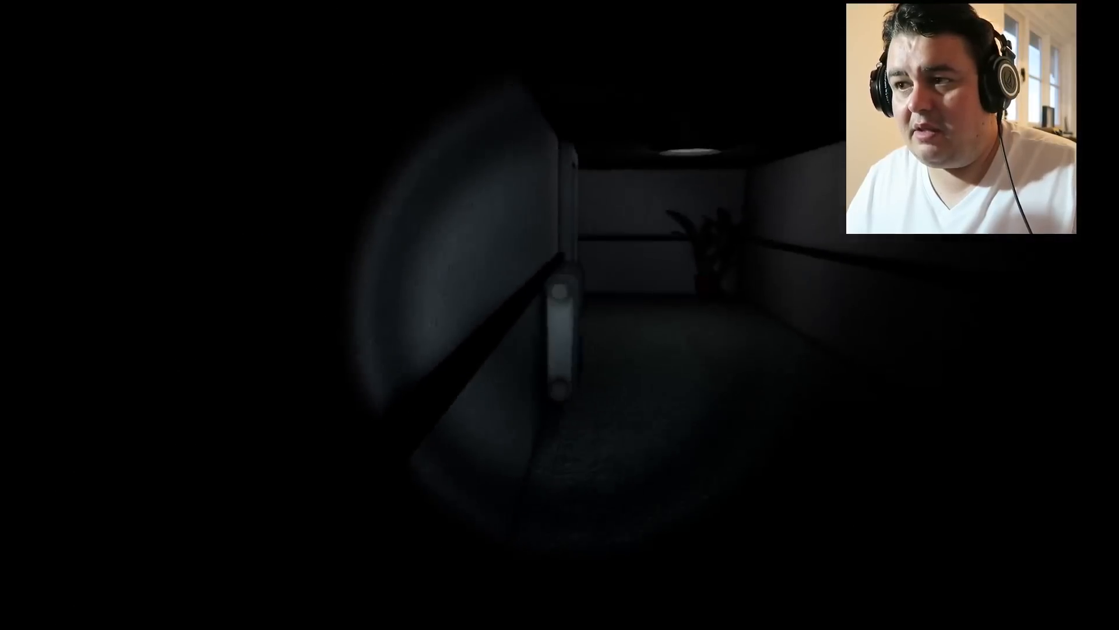
key("w")
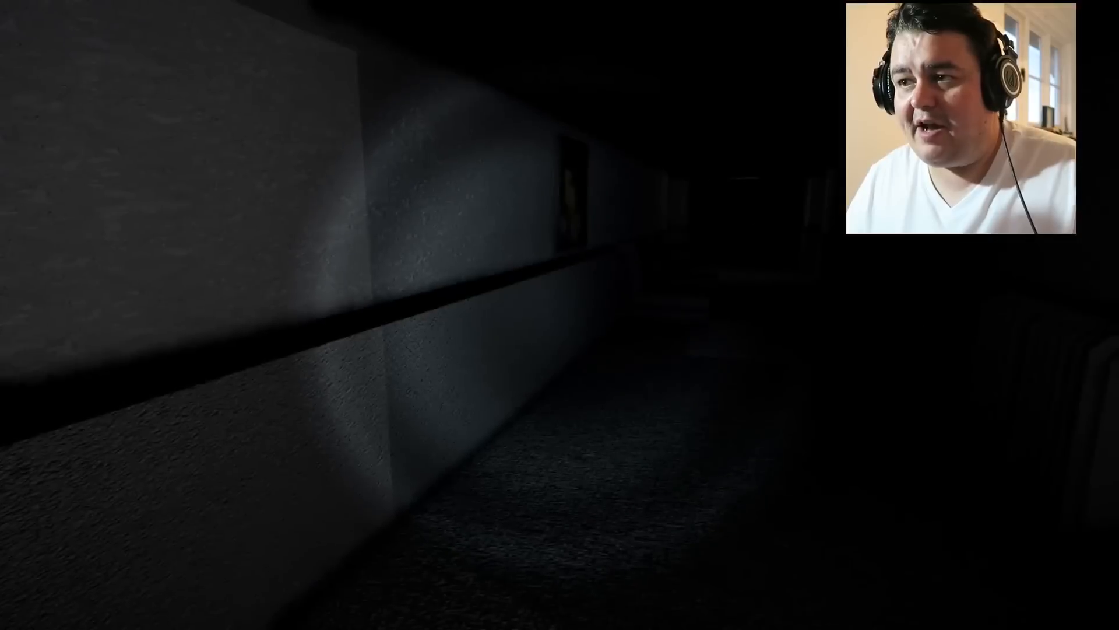
key("w")
key("w")
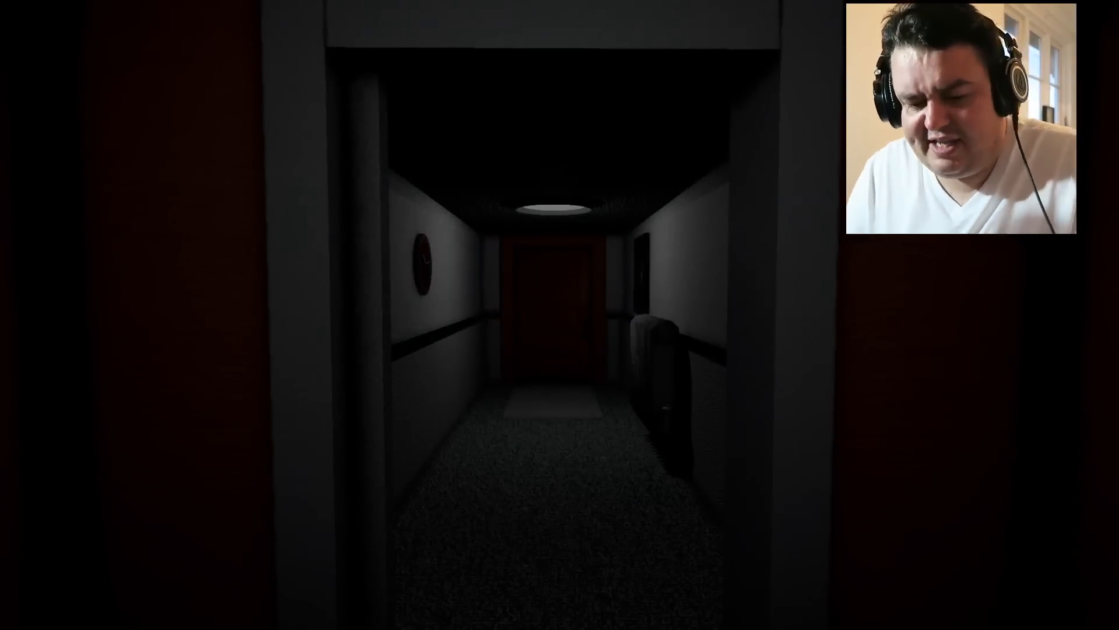
key("w")
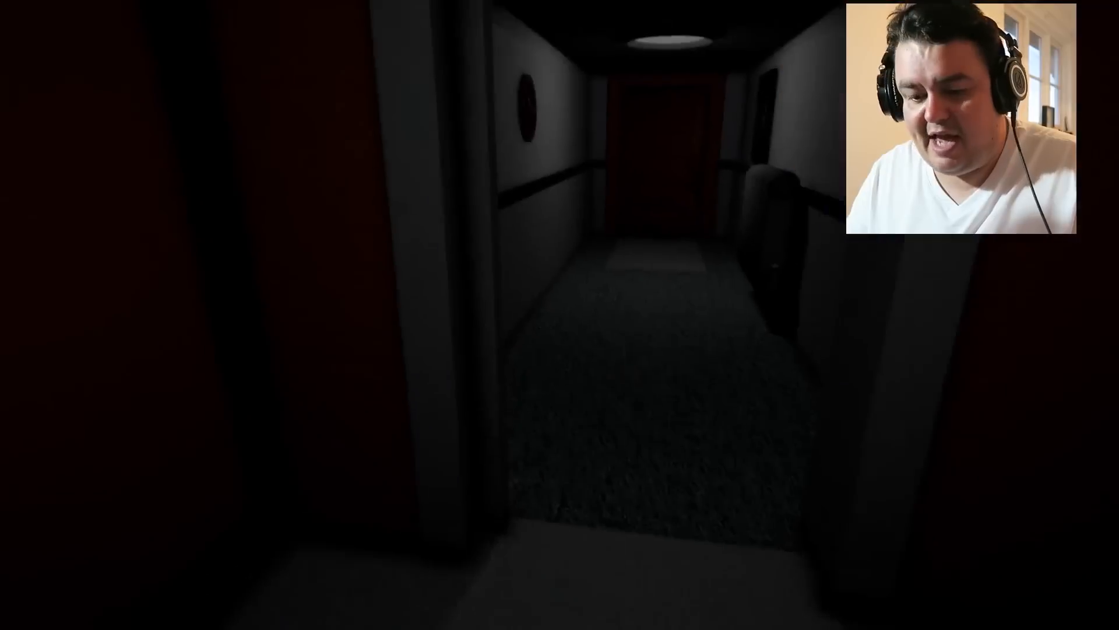
key("w")
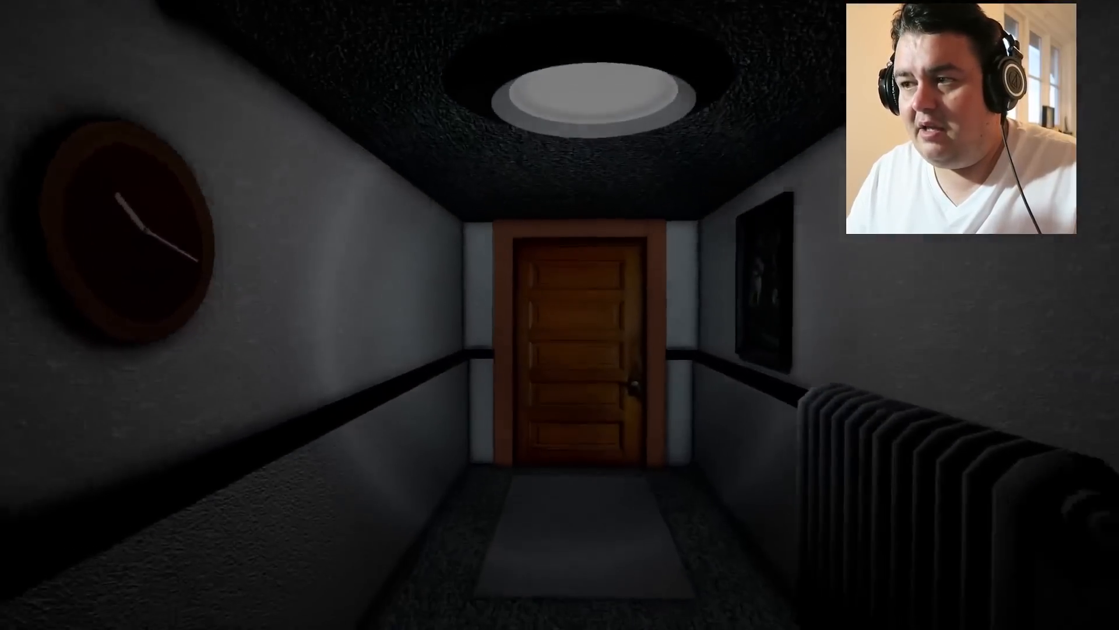
key("w")
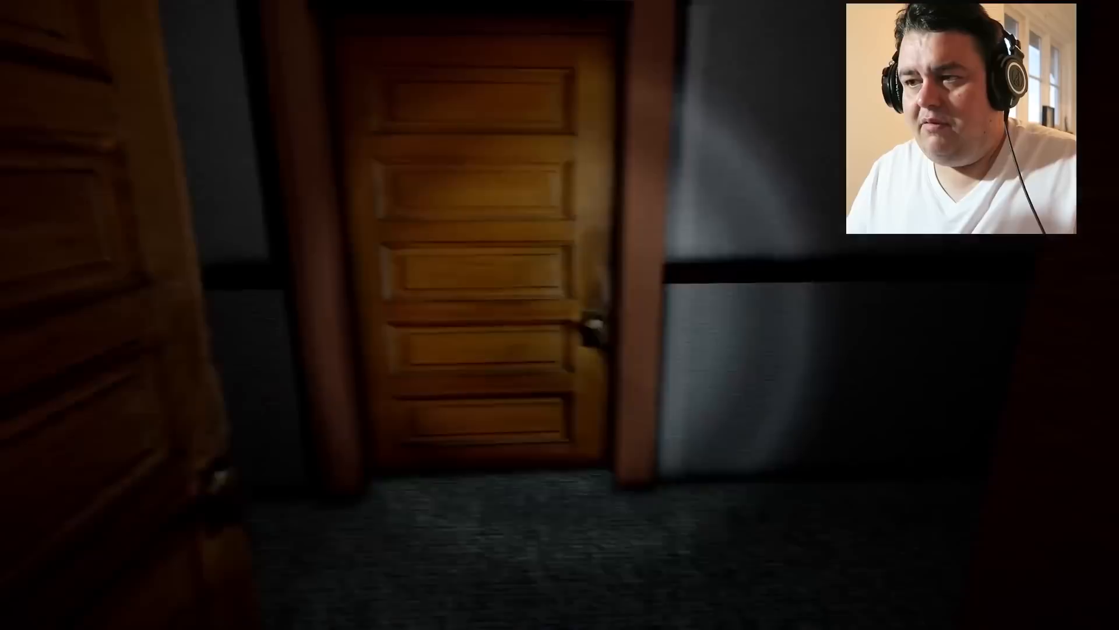
key("w")
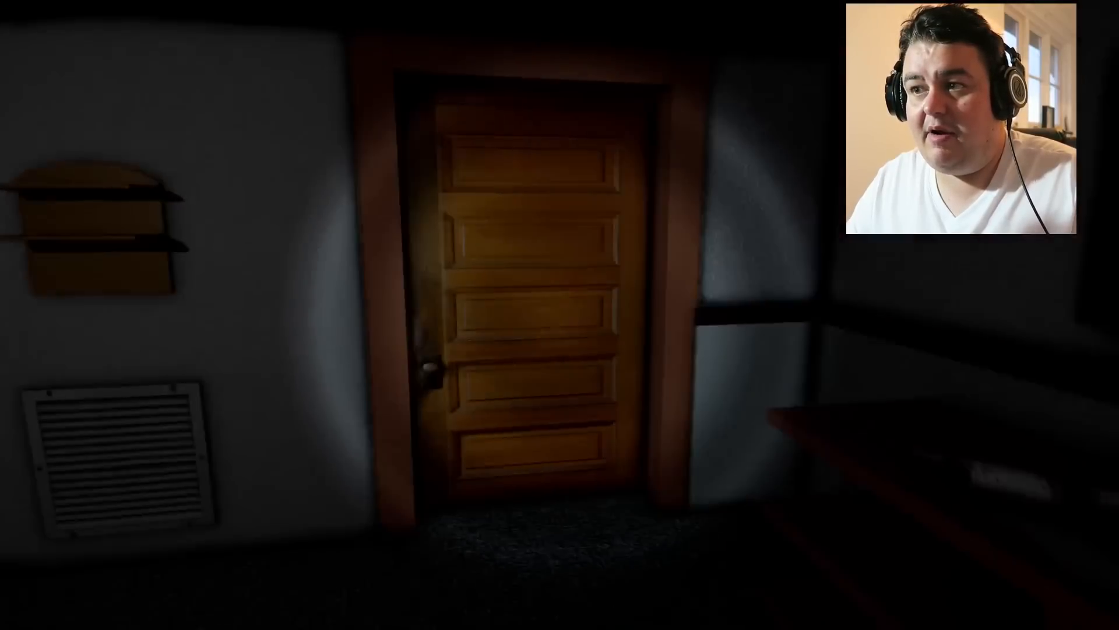
key("w")
key("w")
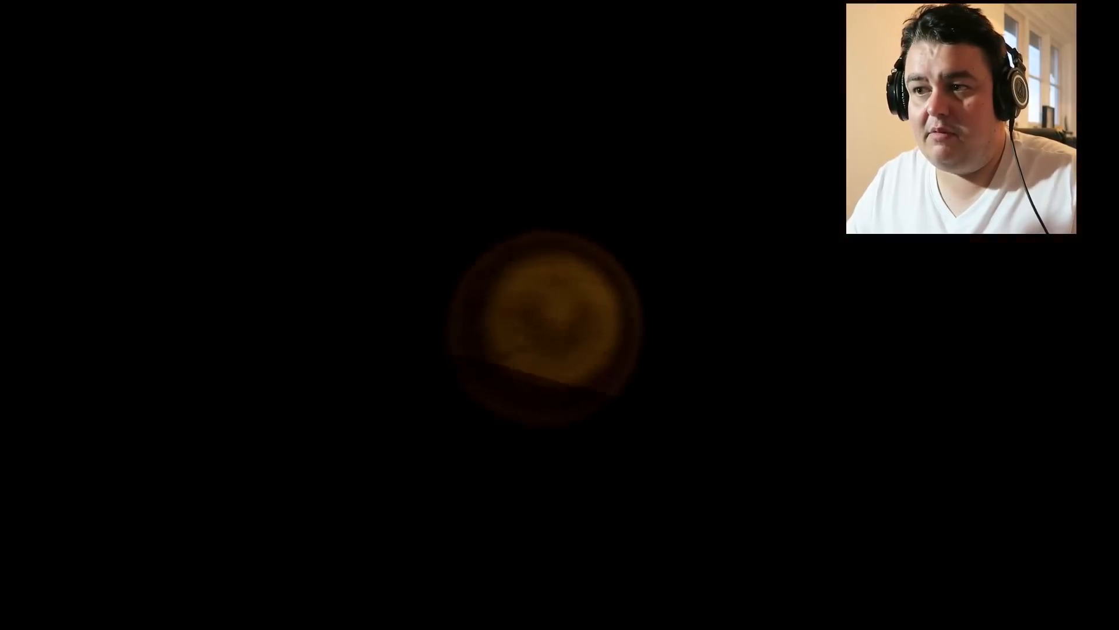
key("w")
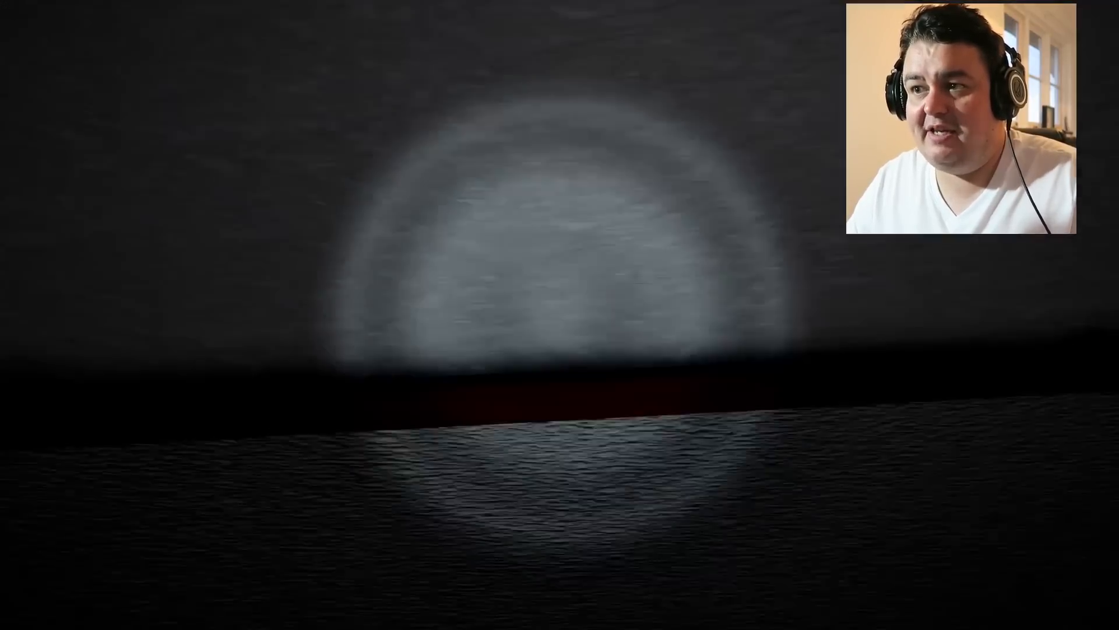
key("w")
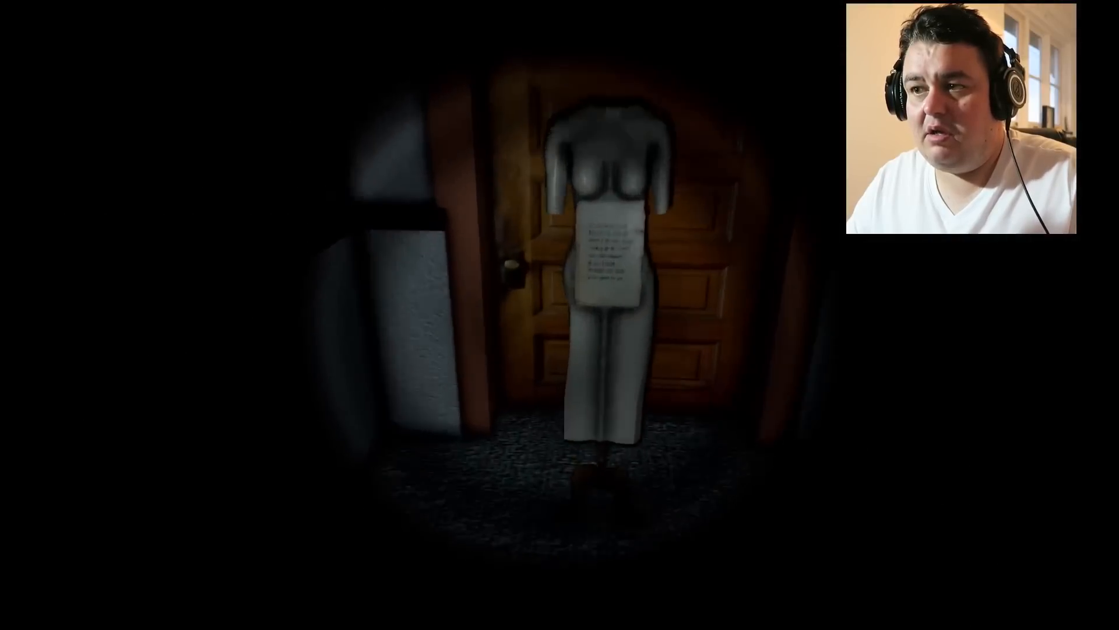
key("e")
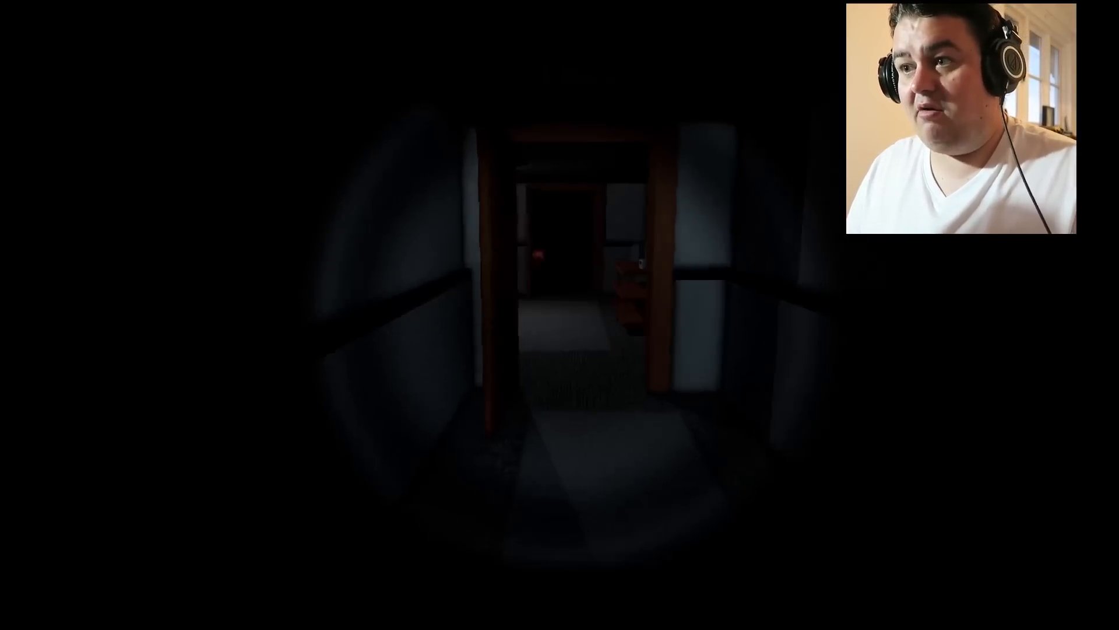
key("w")
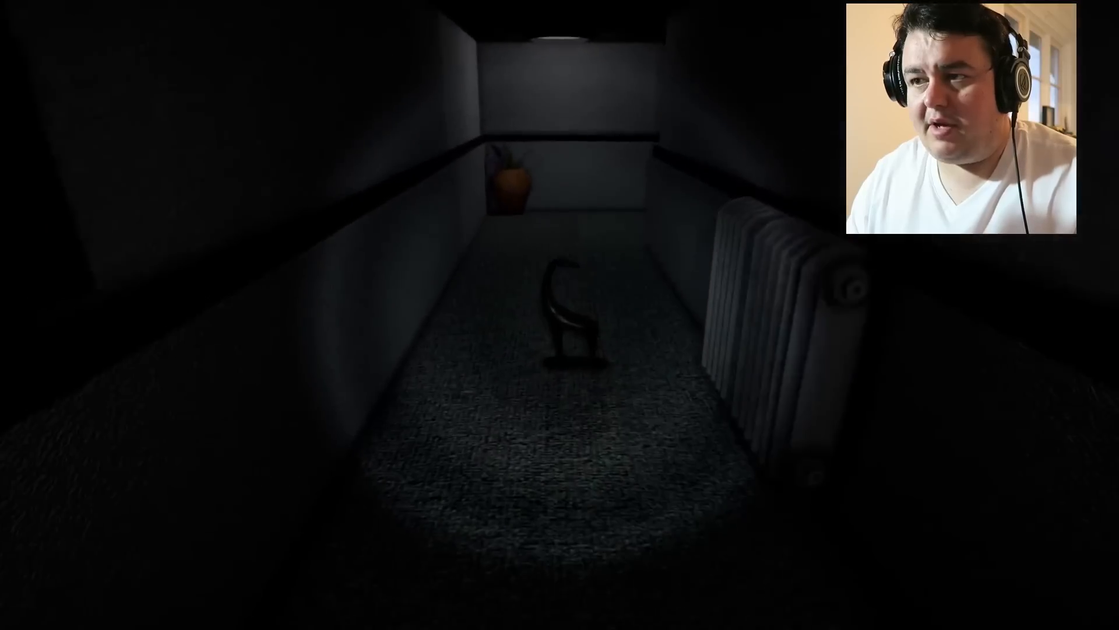
key("e")
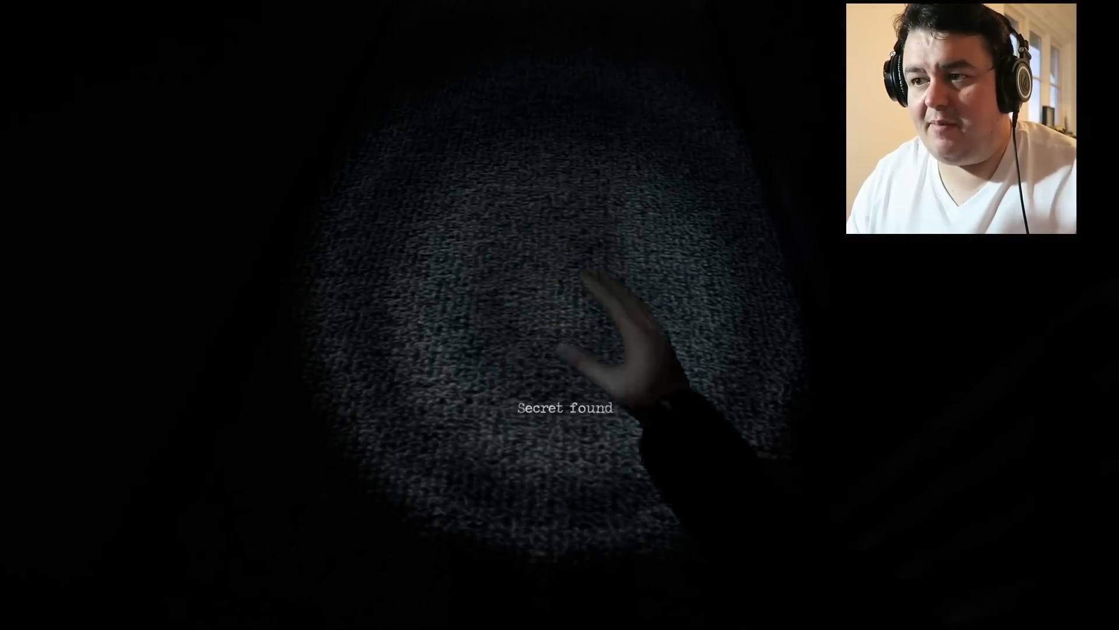